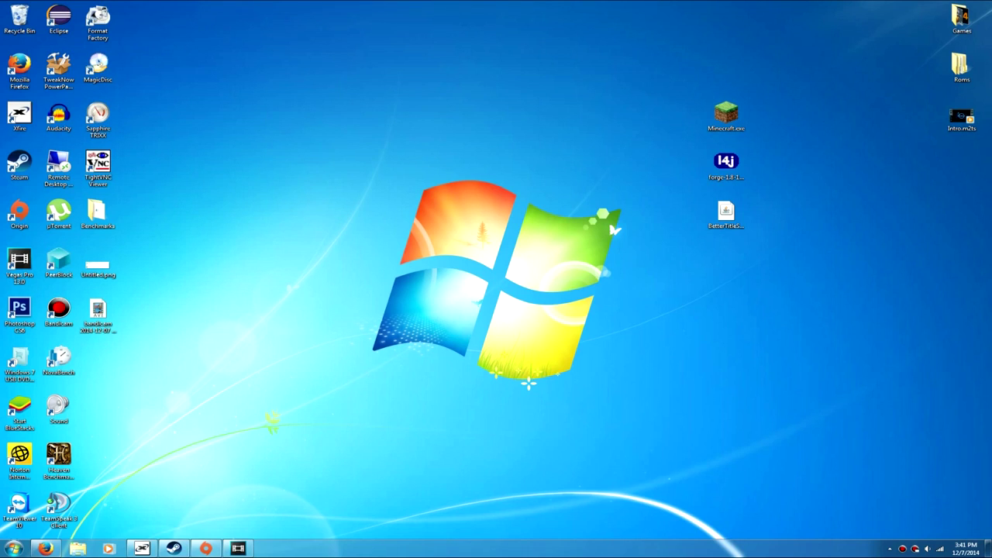
- Launch the Forge installer from the desktop and cancel its security warning
click(725, 164)
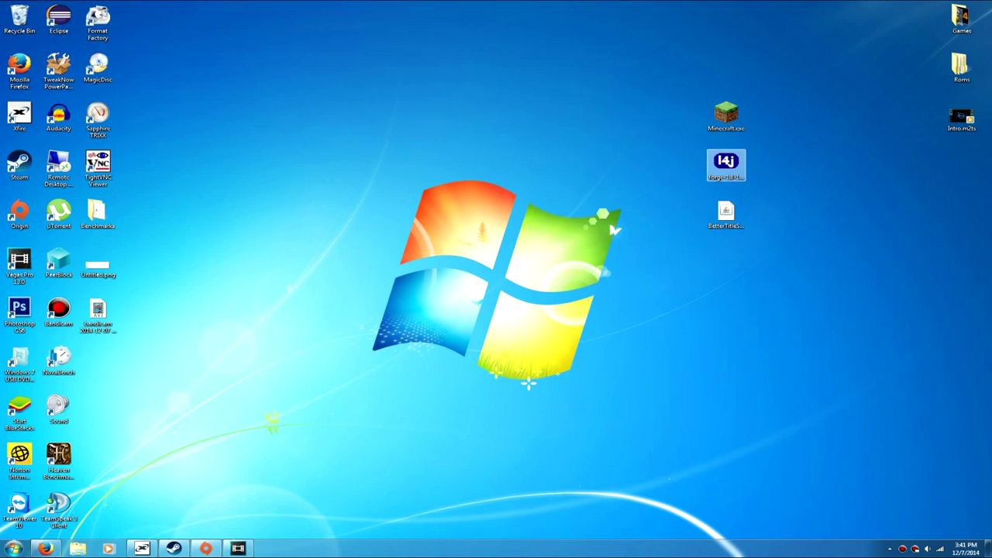
double_click(726, 164)
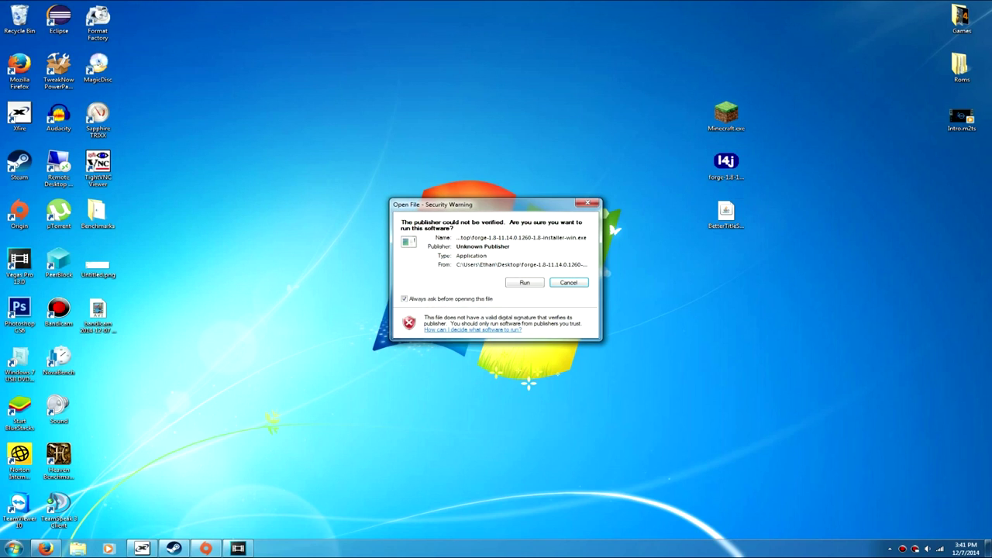
key(Return)
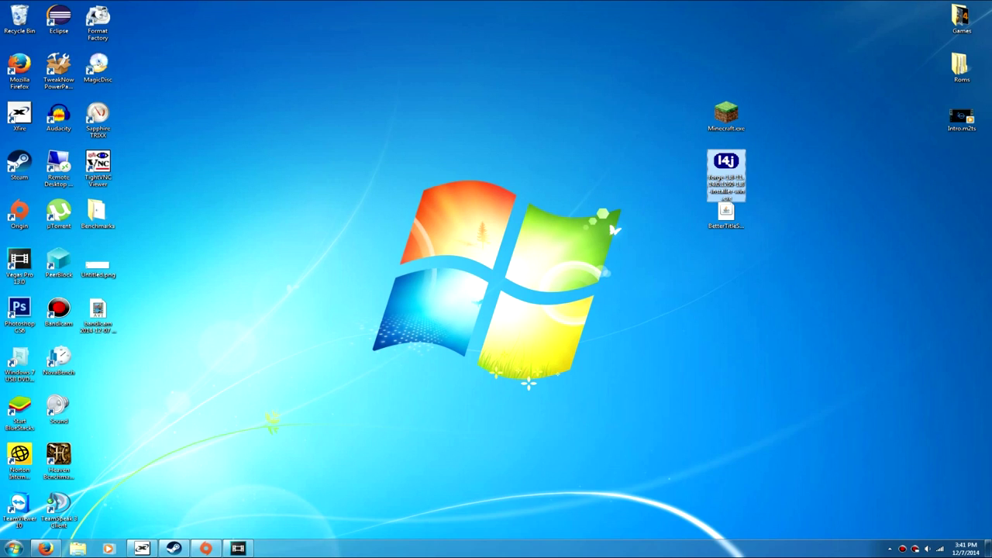
- Go to %appdata% and open the .minecraft\versions folder
key(super+r)
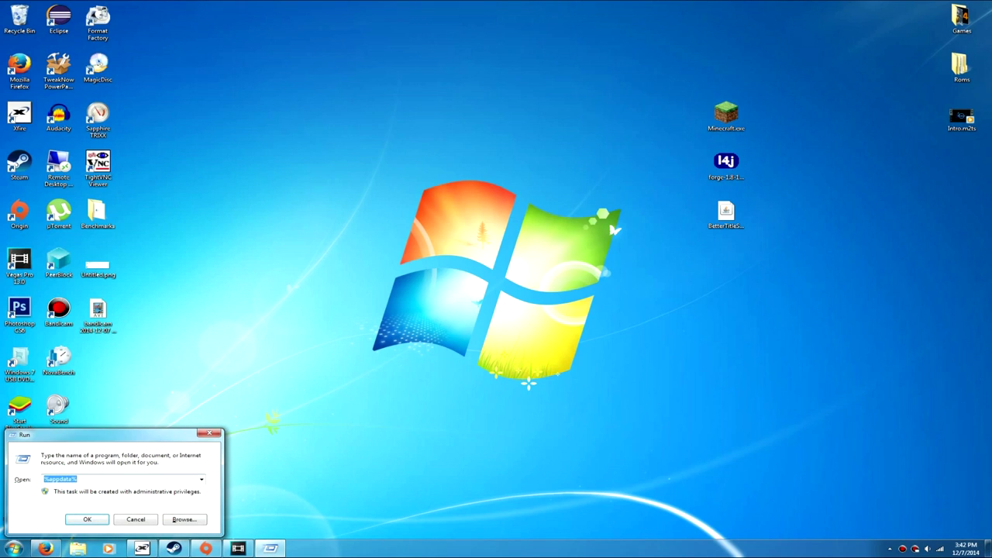
text(%appdata%)
key(Return)
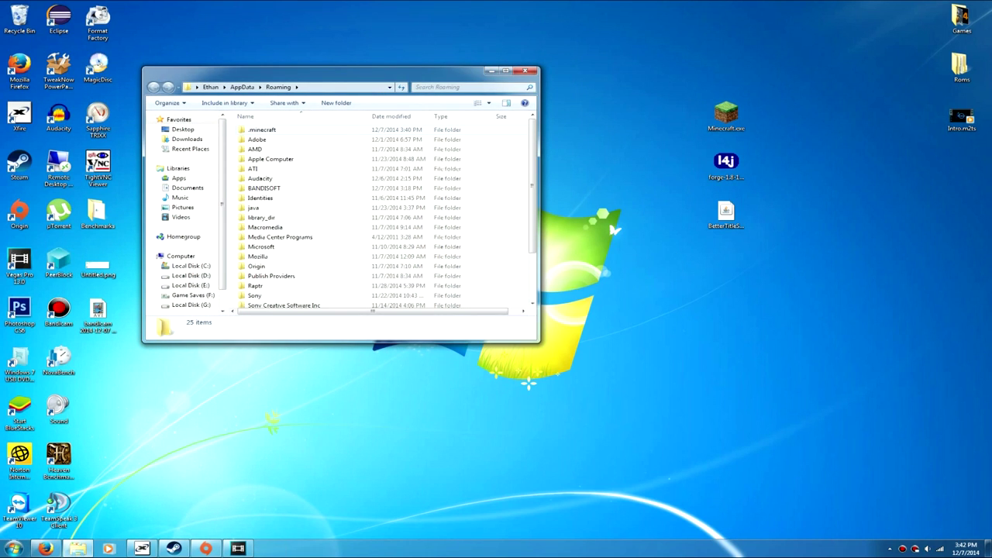
key(Down)
key(Return)
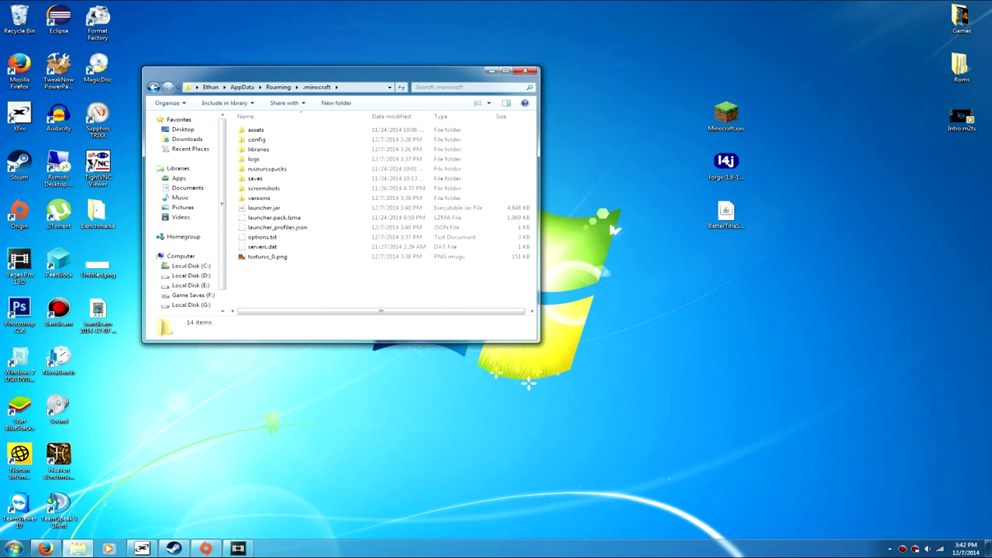
double_click(256, 198)
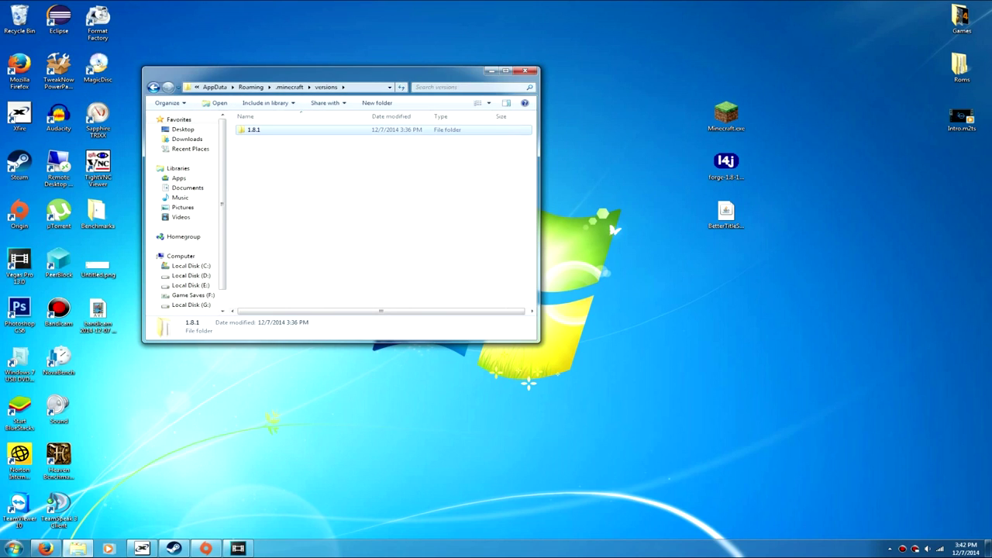
- Rename the 1.8.1 version folder to 1.8 and open it
right_click(250, 130)
click(279, 351)
key(End)
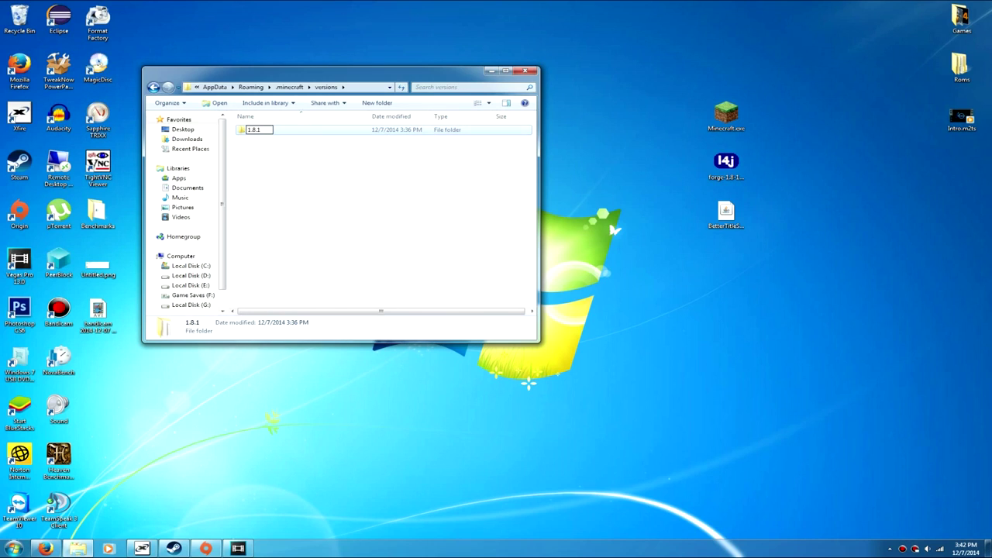
key(BackSpace)
key(BackSpace)
key(Return)
key(Return)
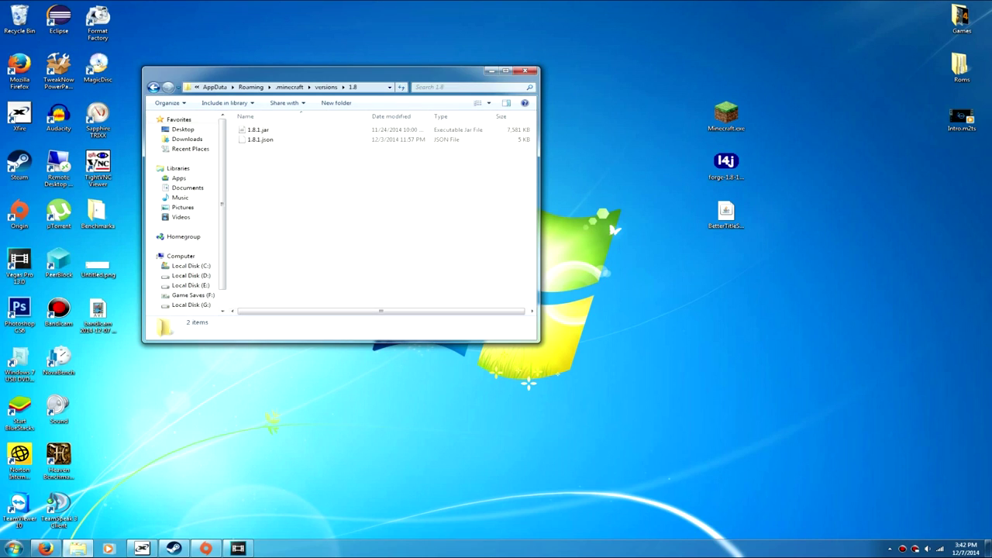
- Rename 1.8.1.jar and 1.8.1.json to 1.8.jar and 1.8.json
right_click(266, 129)
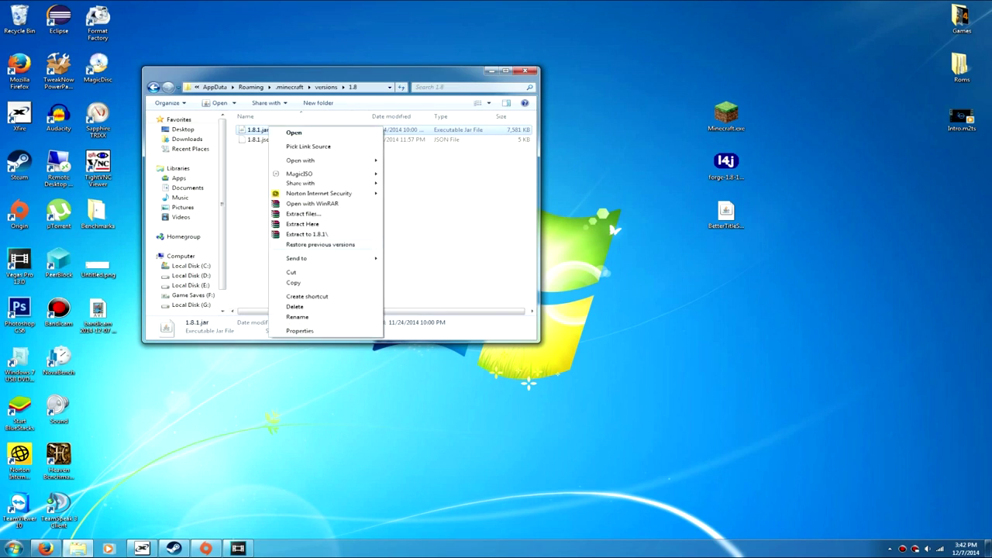
click(296, 315)
text(1.8.jar)
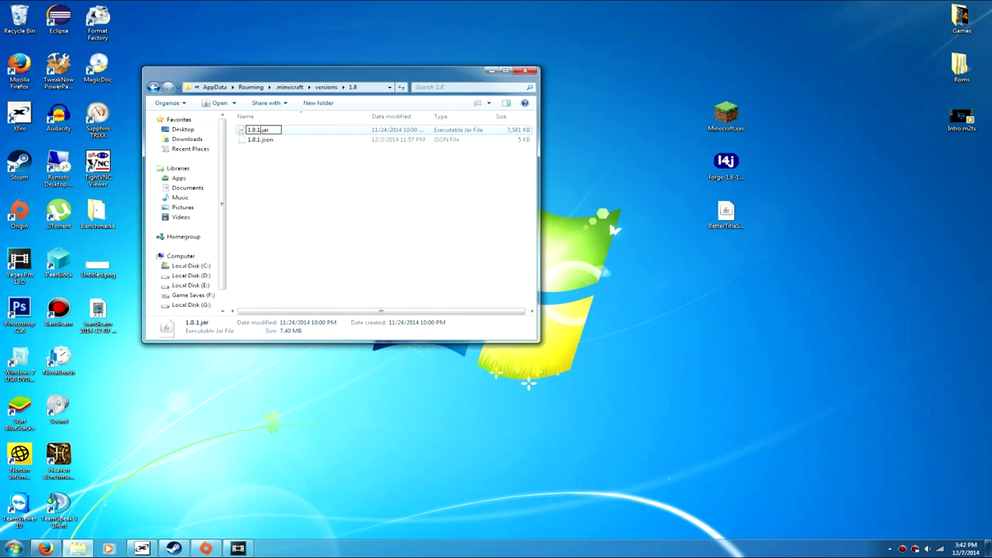
key(Return)
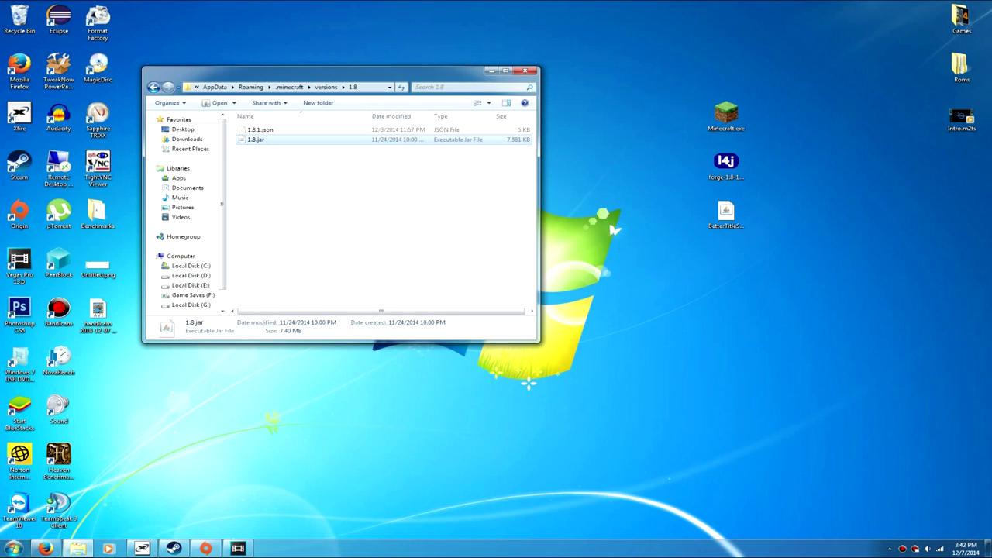
right_click(269, 131)
click(298, 304)
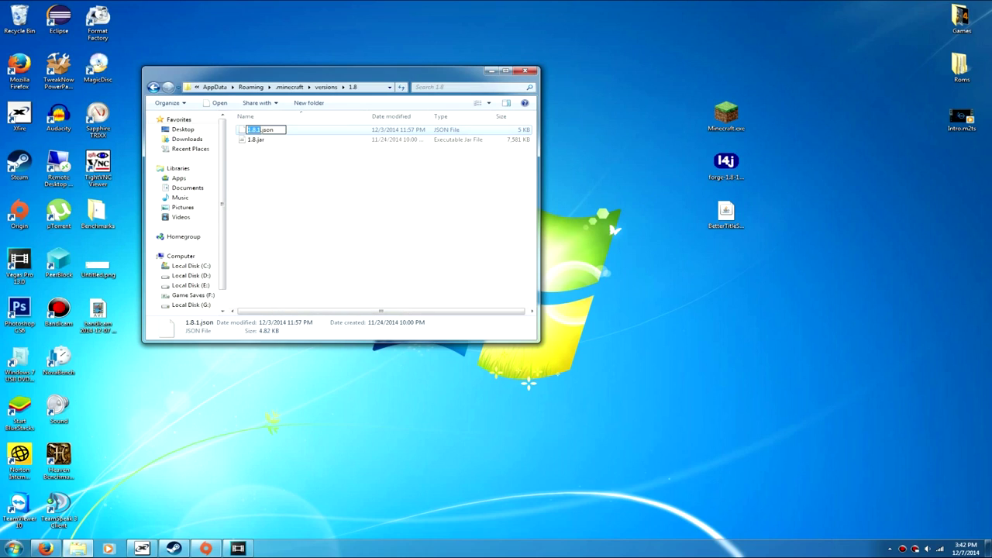
text(1.8)
key(Return)
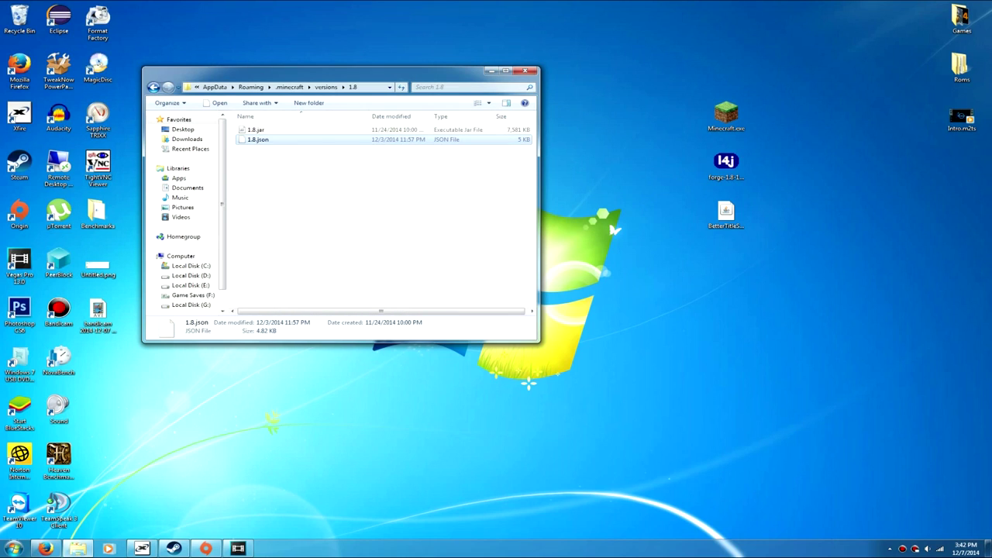
- Run the Forge installer to install the 11.14.0.1260-1.8 client, then bring back the versions window
click(325, 87)
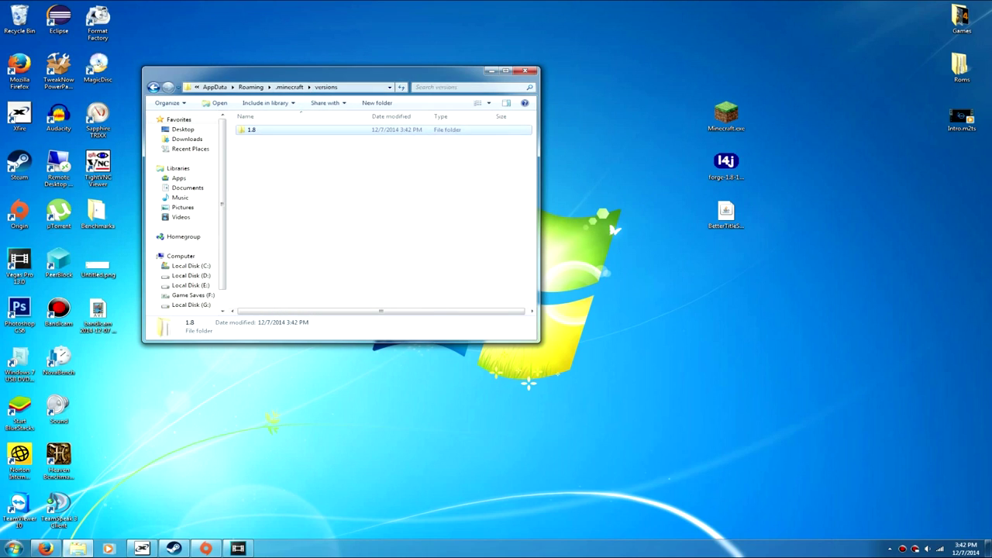
click(526, 71)
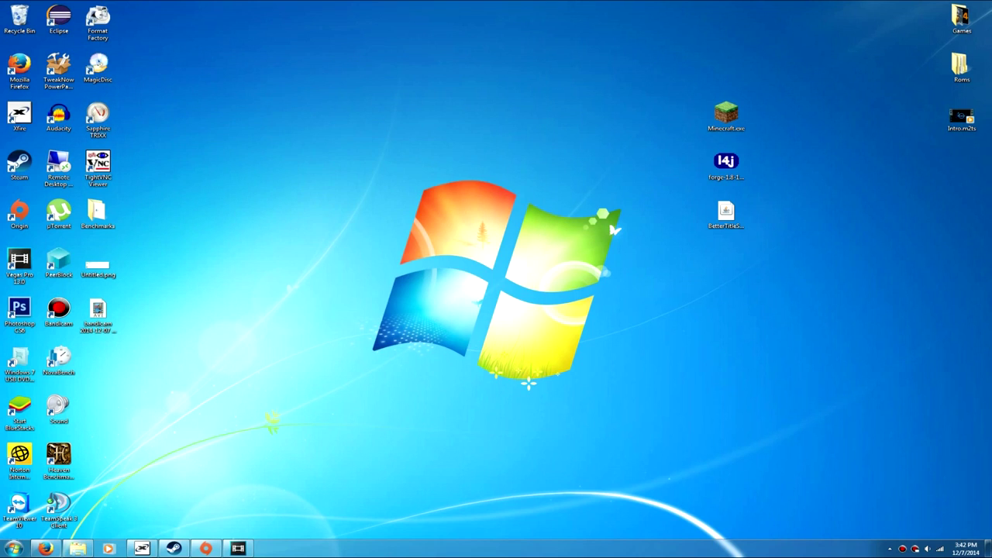
double_click(725, 163)
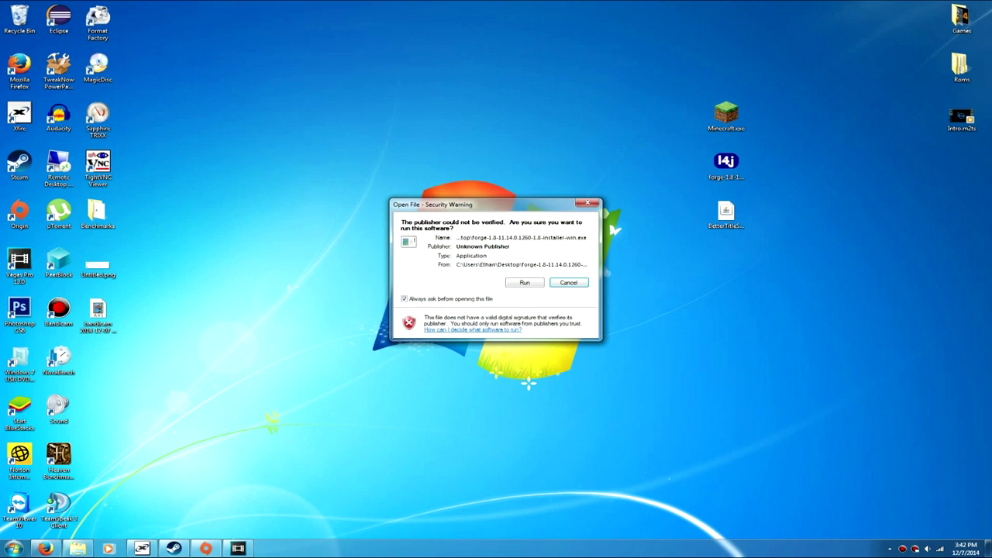
click(524, 282)
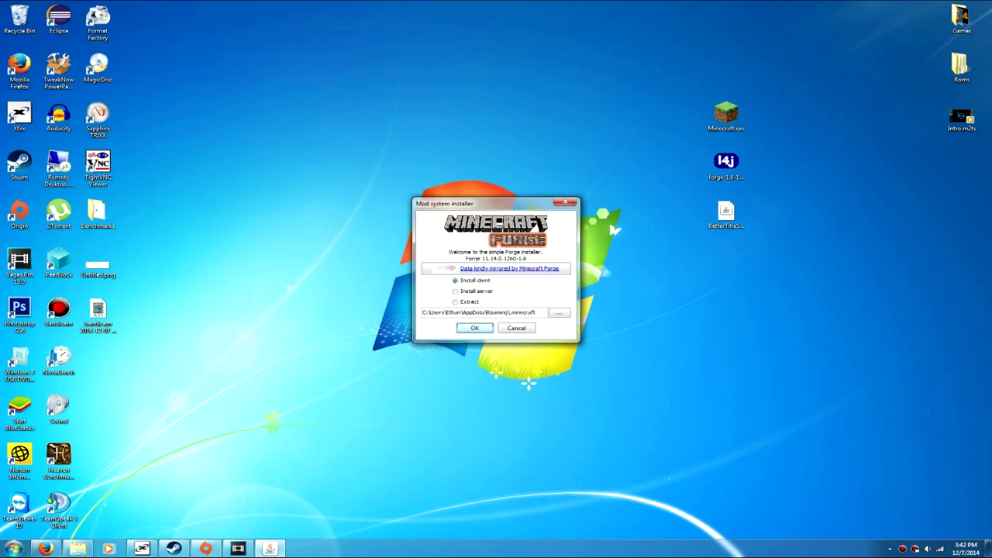
key(Return)
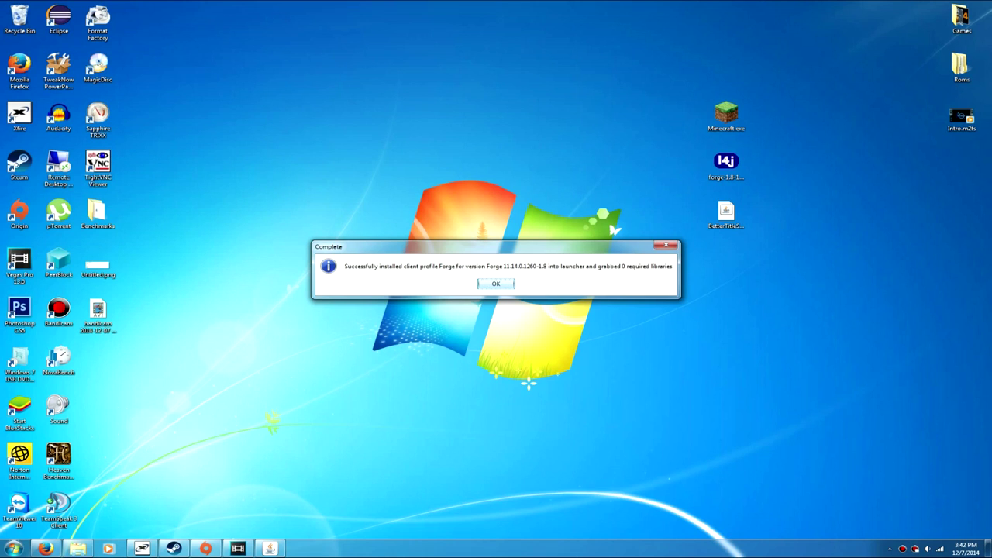
key(Return)
click(77, 548)
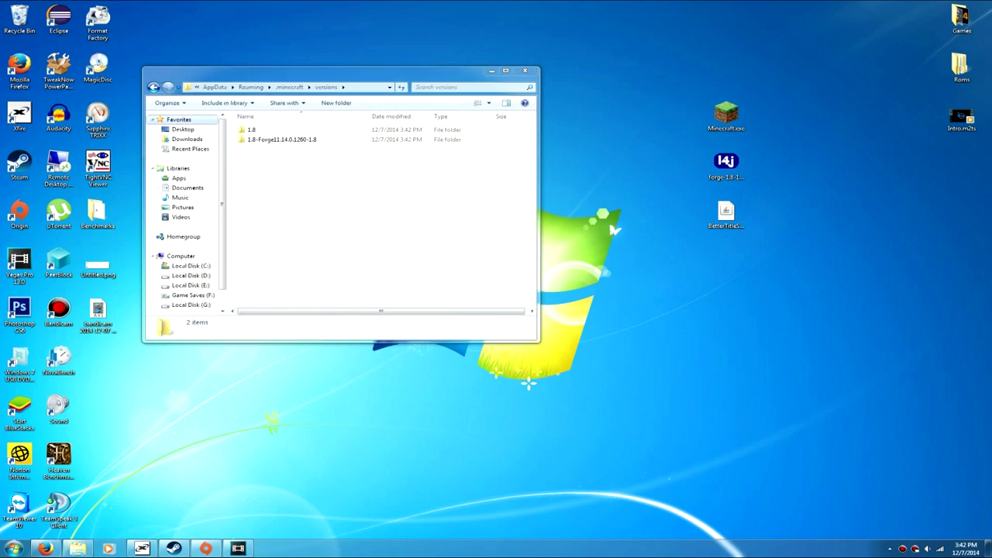
- Dismiss the compatibility warning, rename the 1.8 folder back to 1.8.1, and open it
key(Escape)
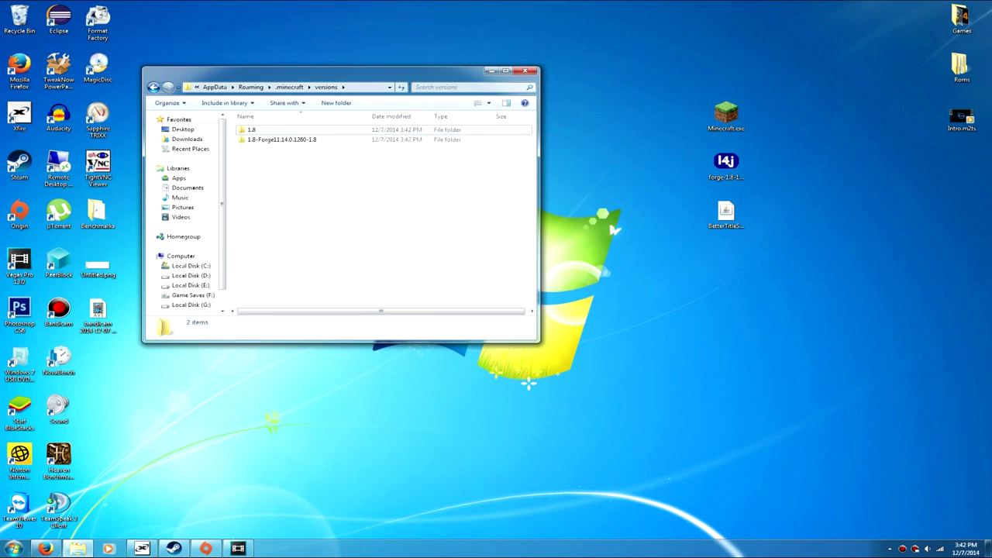
right_click(265, 130)
click(292, 352)
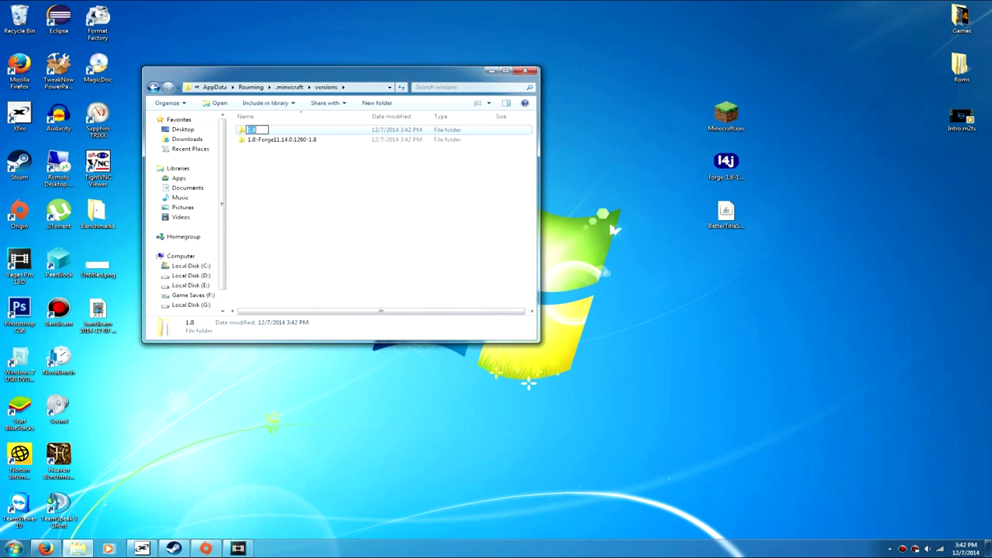
text(.1)
key(Return)
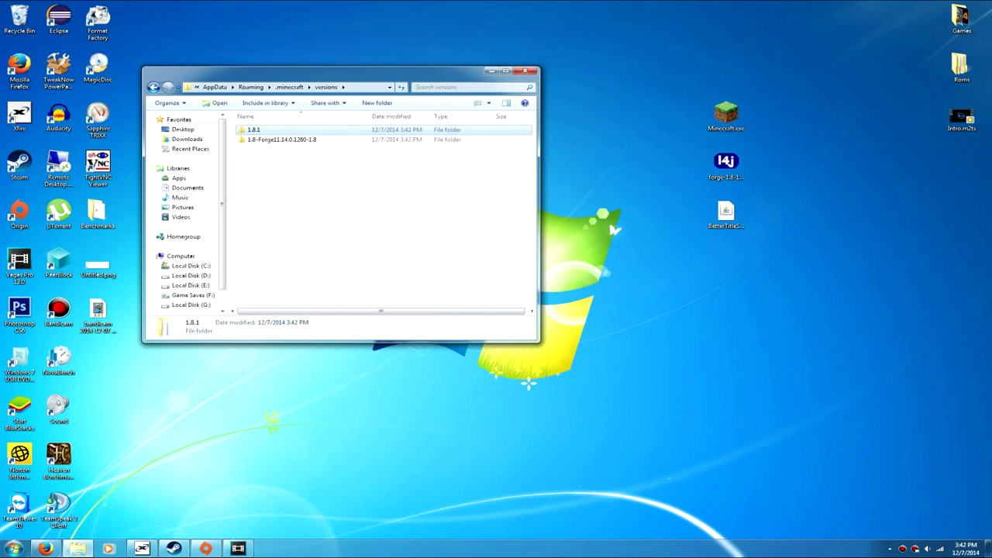
double_click(265, 131)
- Rename 1.8.jar to 1.8.1.jar
right_click(265, 131)
click(273, 321)
right_click(273, 326)
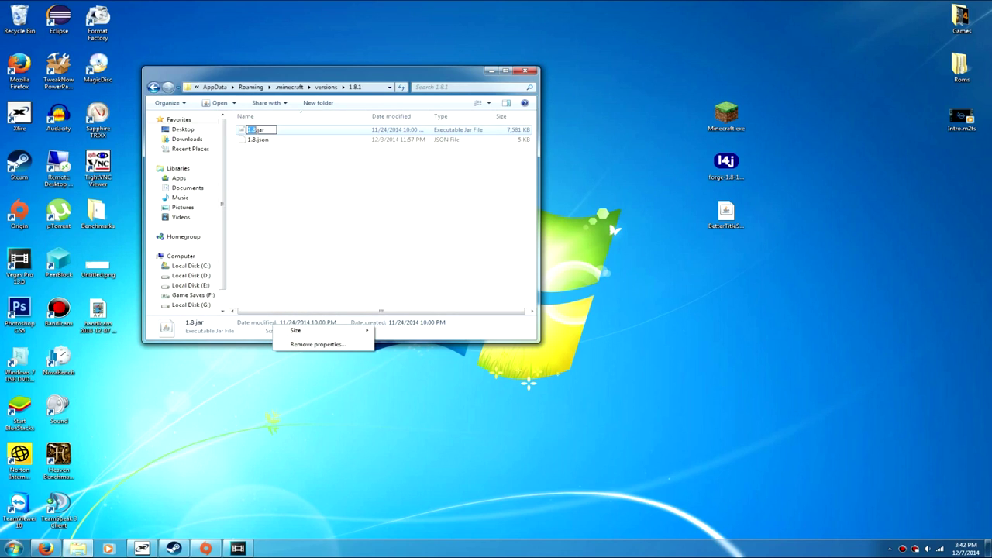
key(Escape)
key(Escape)
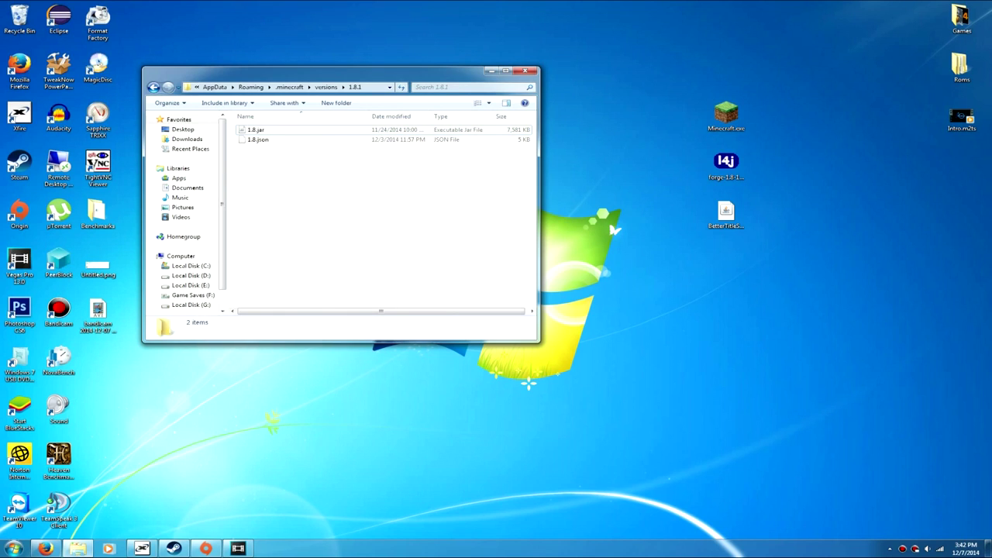
right_click(257, 131)
click(287, 322)
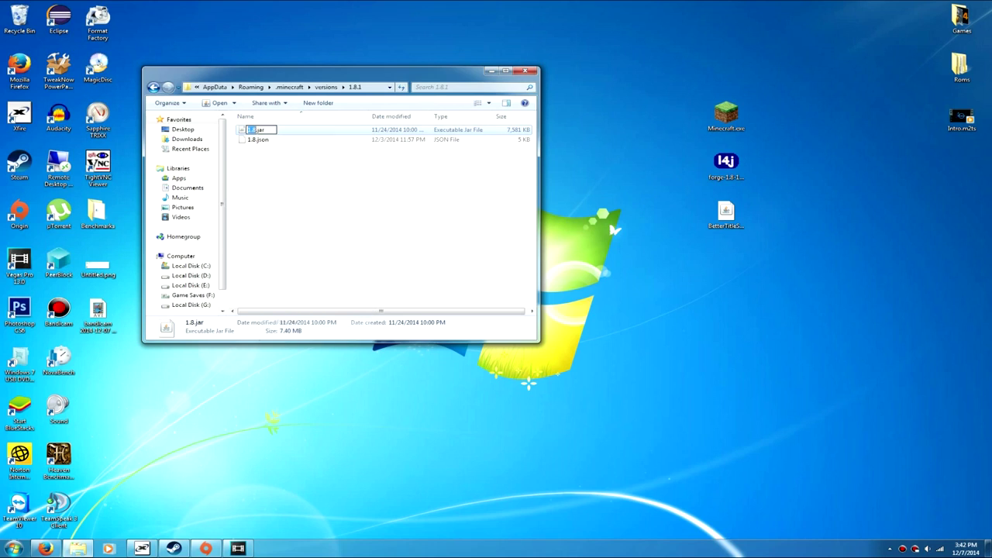
text(1.8.1.)
key(Return)
- Rename 1.8.json to 1.8.1.json and head back toward .minecraft
right_click(257, 140)
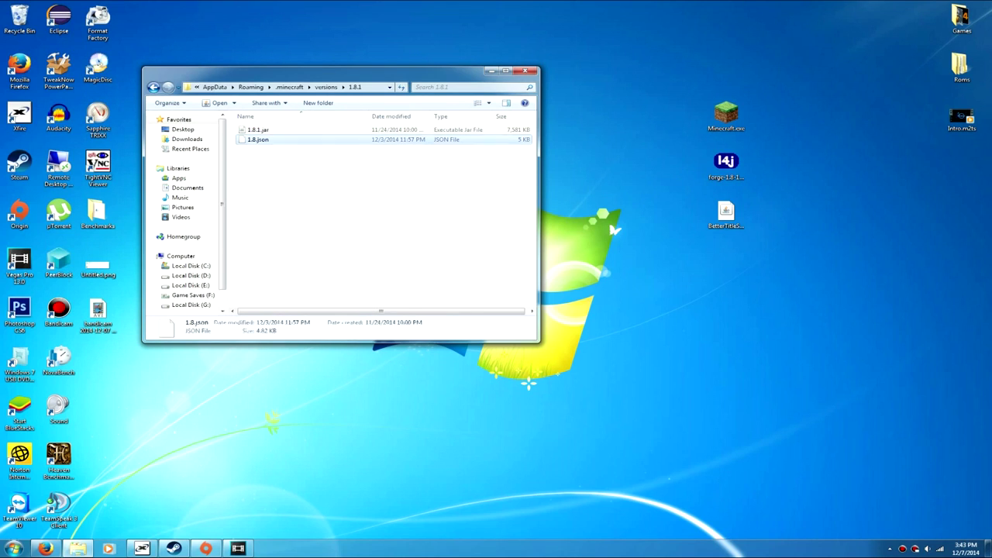
click(279, 319)
text(1.8)
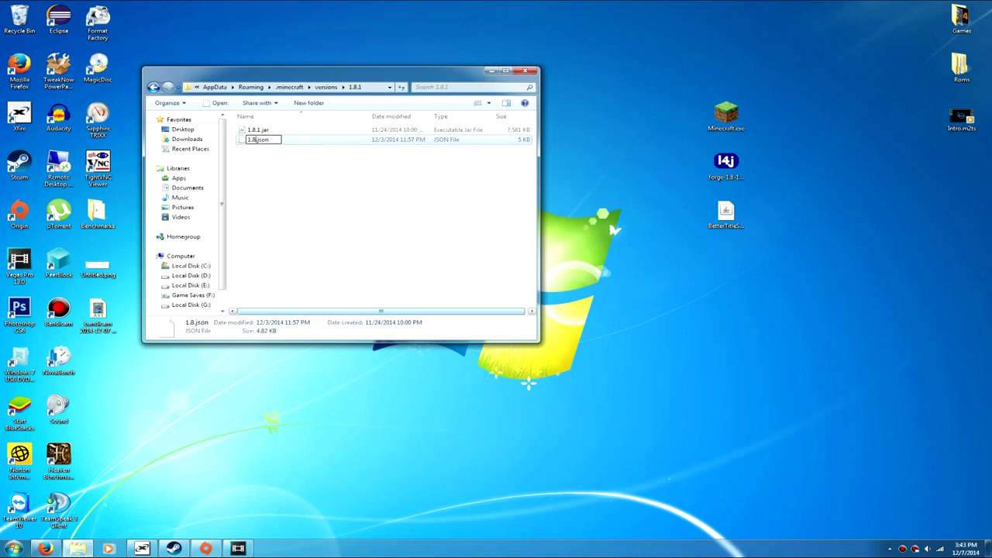
text(.1)
key(Return)
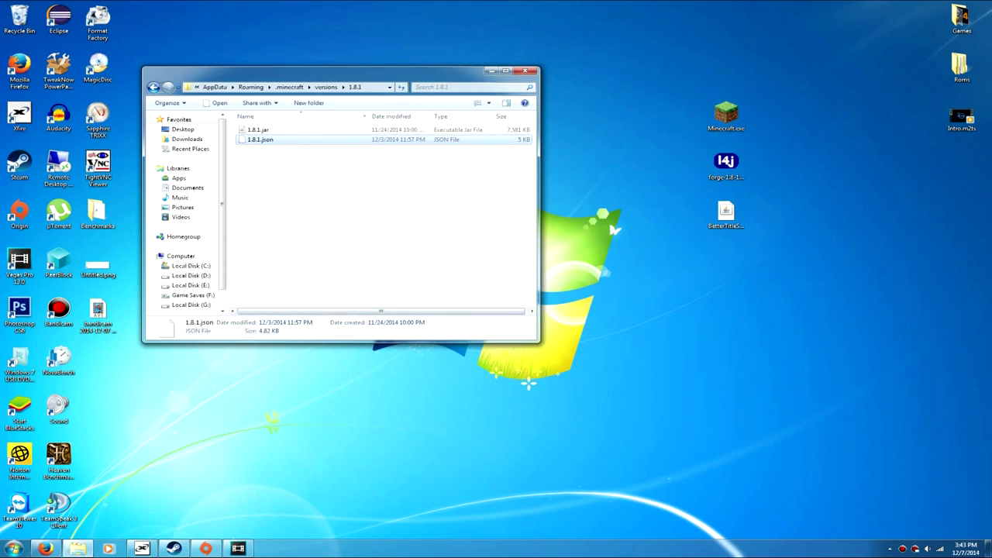
click(289, 86)
- Create a new folder named mods inside .minecraft
click(277, 295)
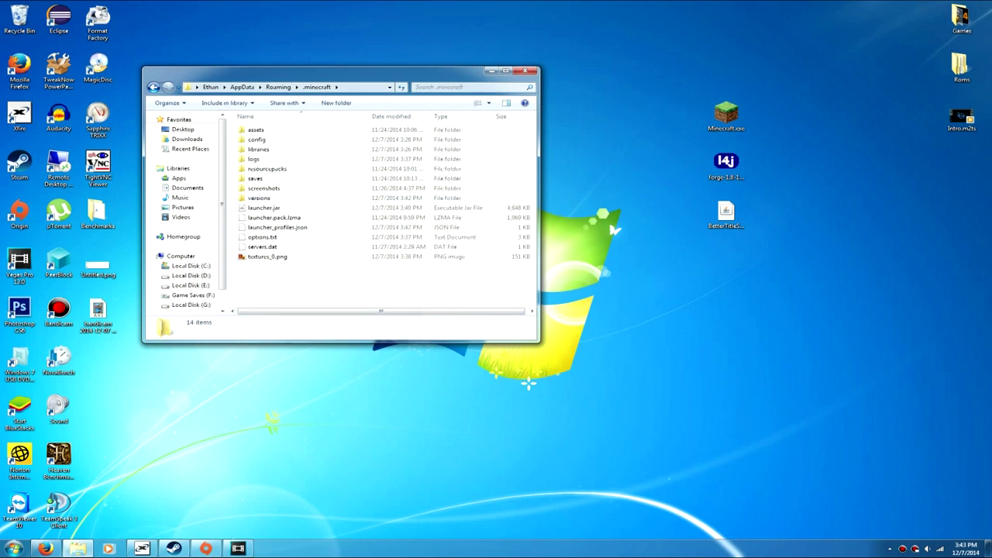
right_click(278, 294)
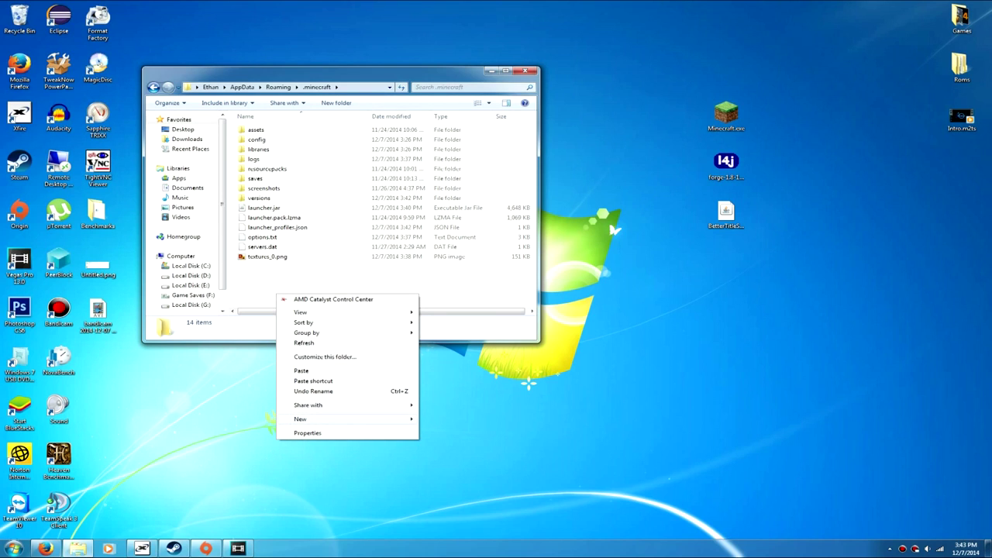
mouse_move(302, 418)
click(434, 419)
text(m)
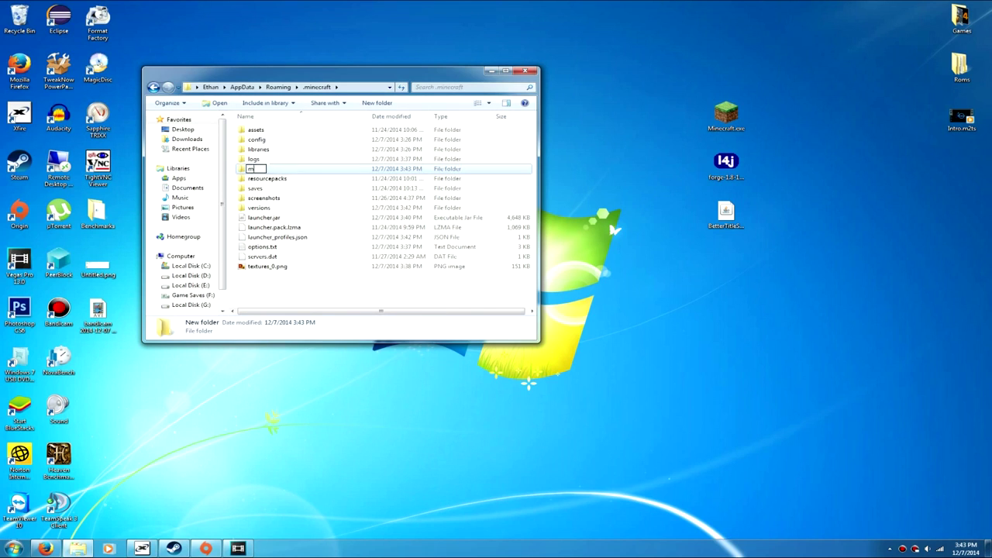
text(ods)
key(Return)
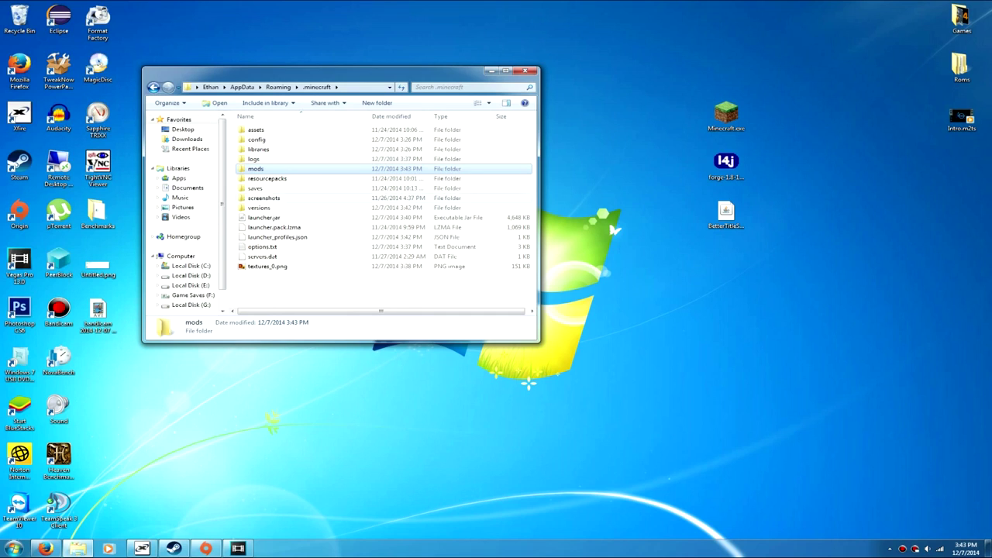
- Move BetterTitleScreen-1.8-1.1a.jar from the desktop into mods and start the Minecraft launcher
double_click(256, 168)
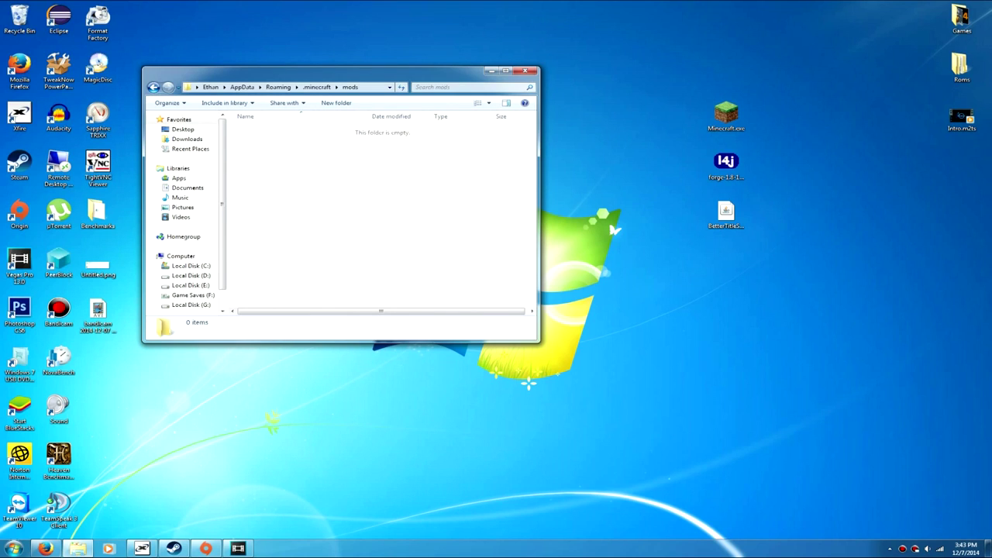
mouse_move(725, 213)
mouse_down()
mouse_move(740, 233)
mouse_move(368, 198)
mouse_up()
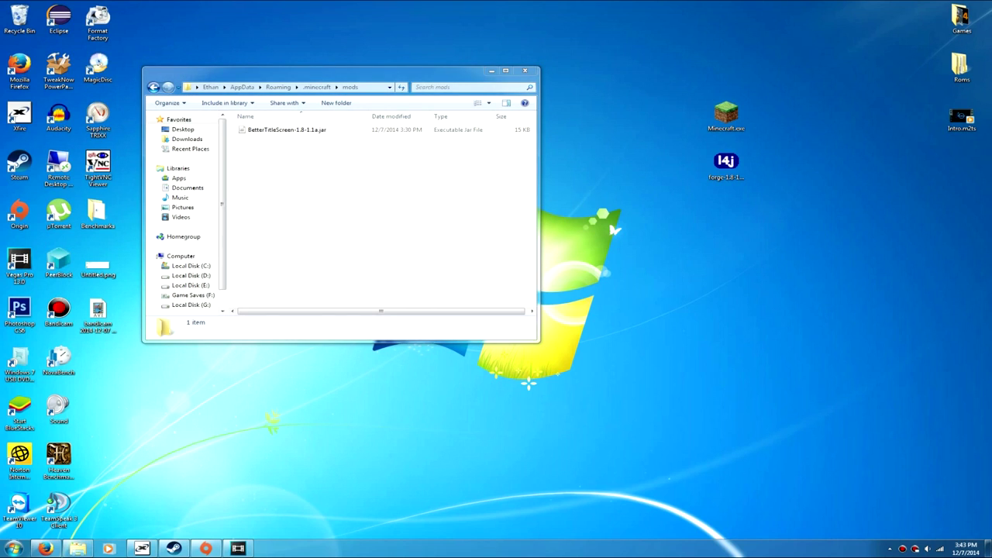
click(725, 116)
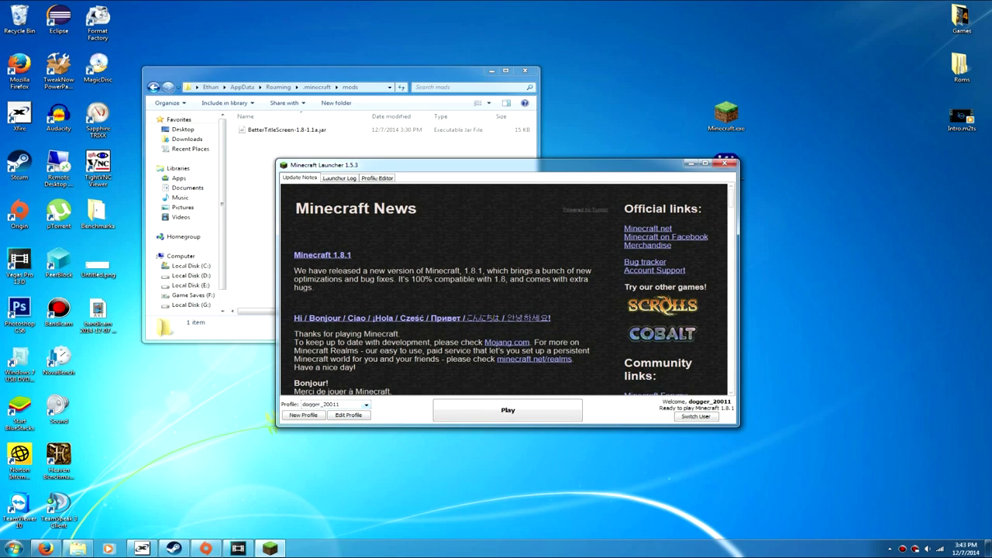
- Select the Forge profile in the launcher and play Minecraft 1.8 with 4 mods loaded
click(364, 404)
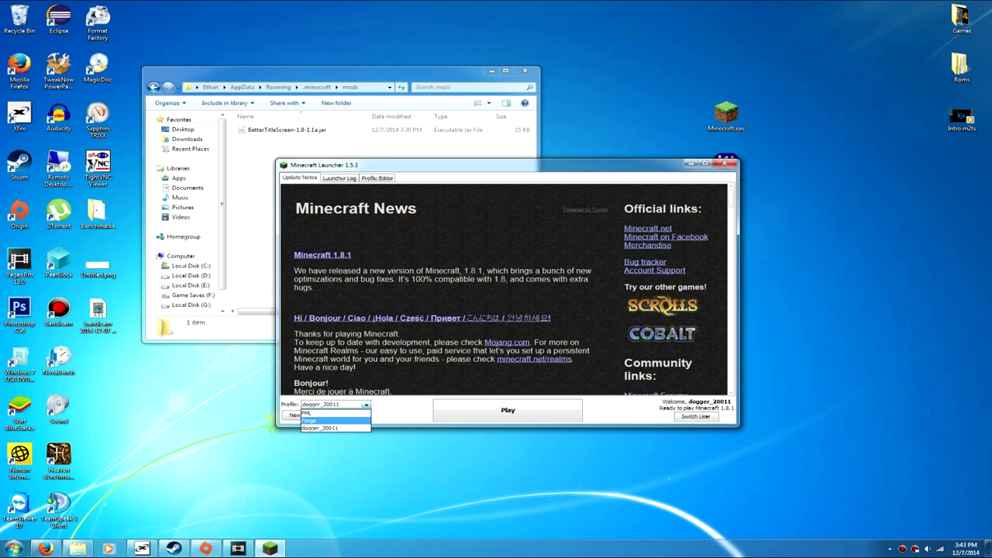
click(318, 420)
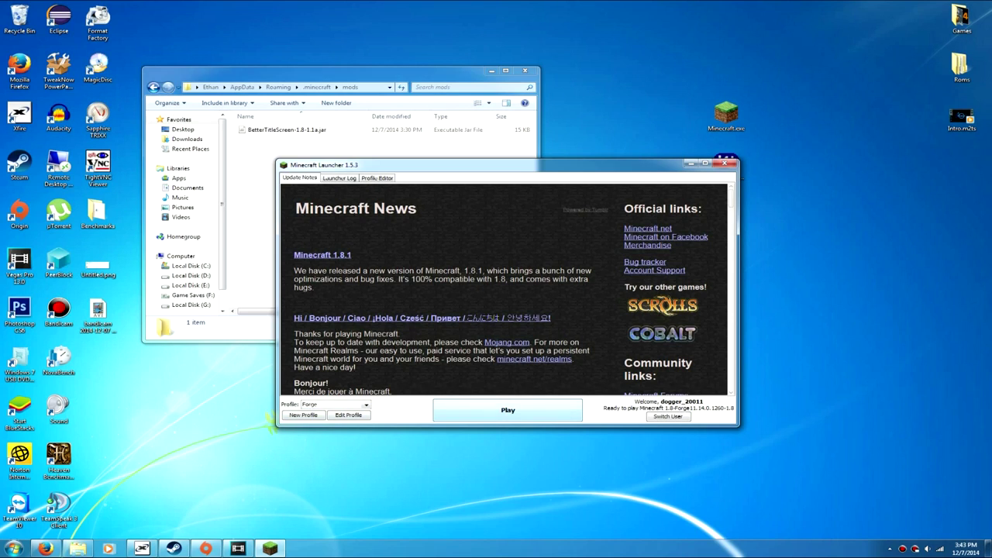
click(508, 410)
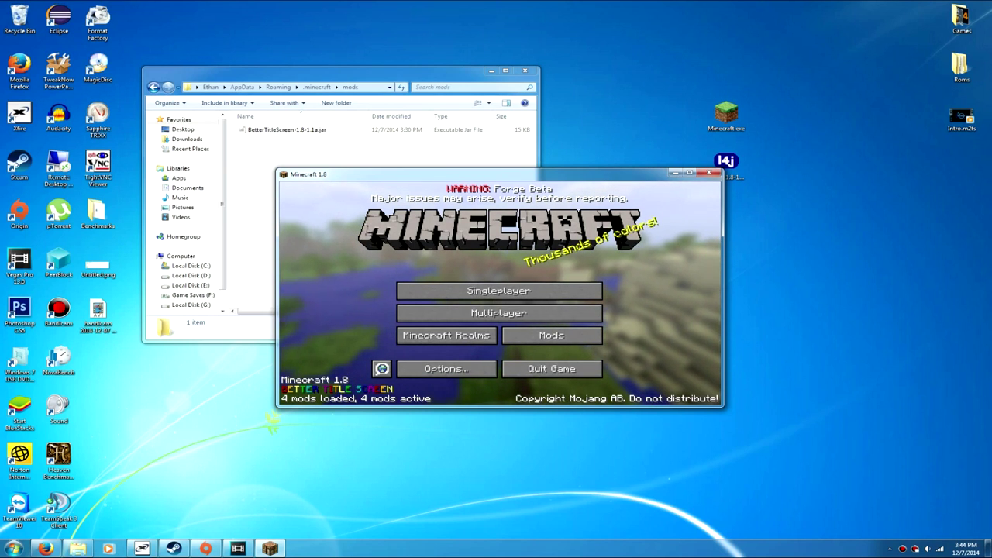
click(551, 334)
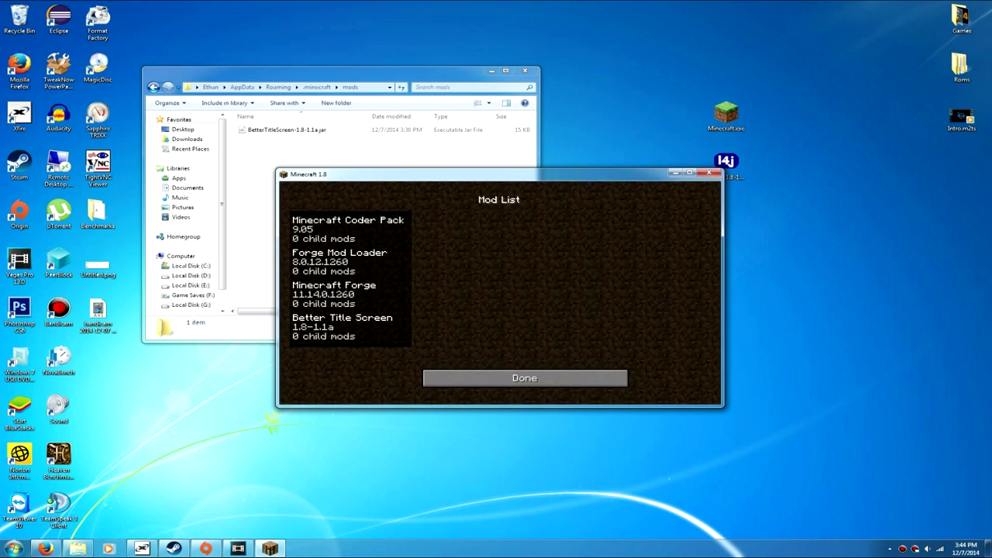
click(334, 294)
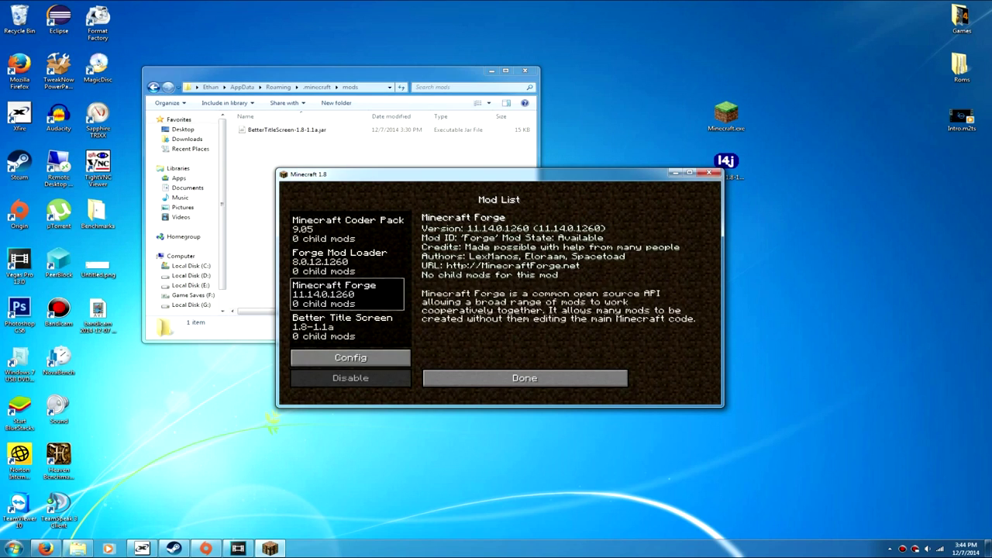
click(342, 327)
click(351, 357)
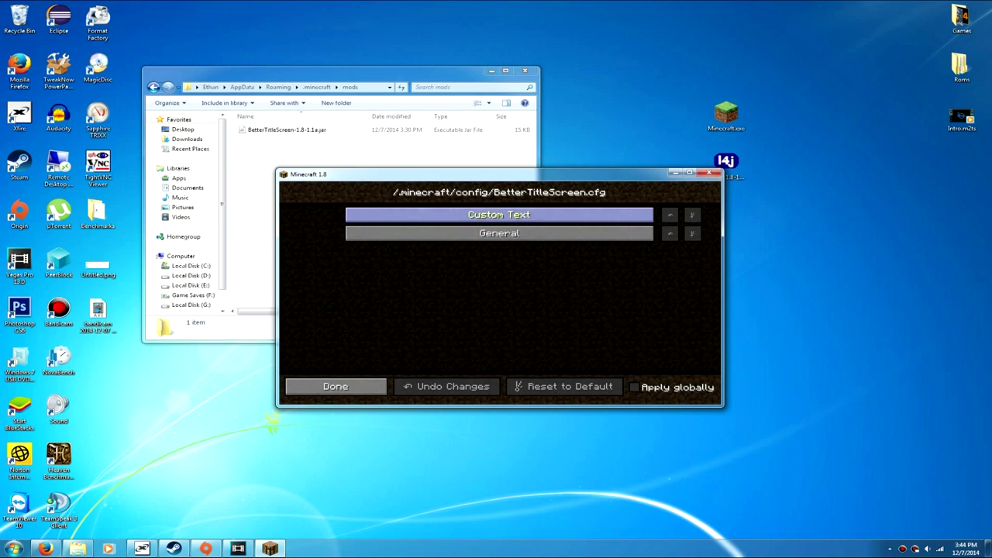
click(341, 383)
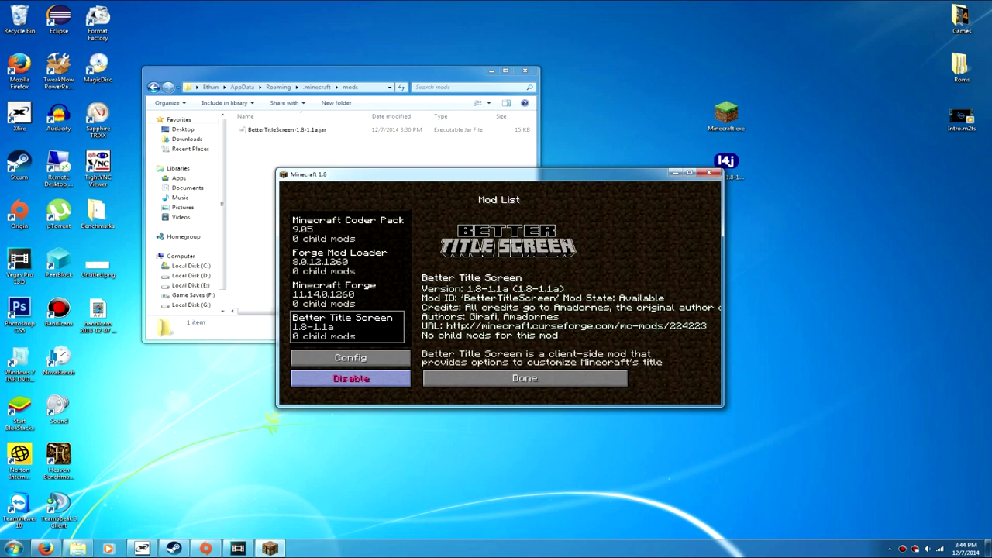
click(542, 375)
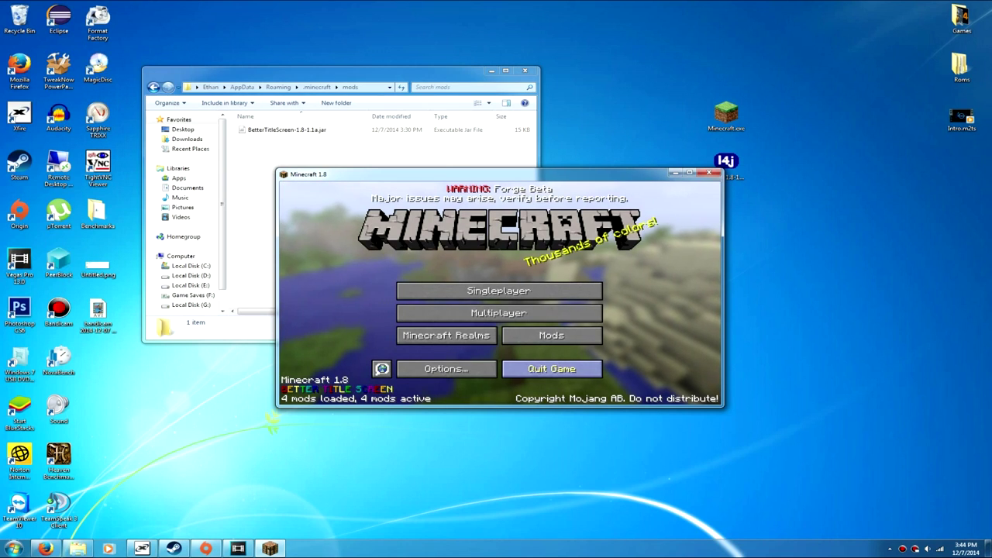